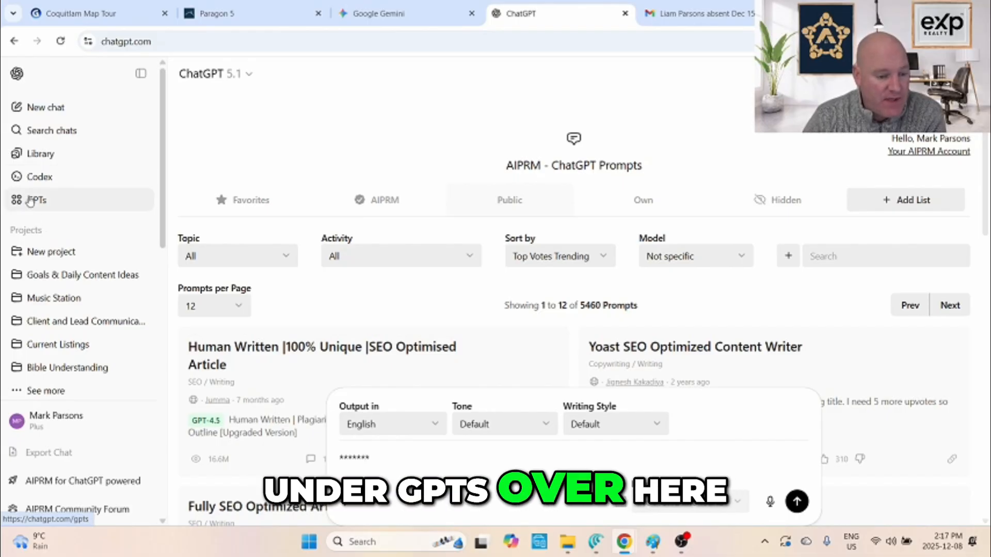
- Open the GPTs page and start creating a new custom GPT
click(32, 206)
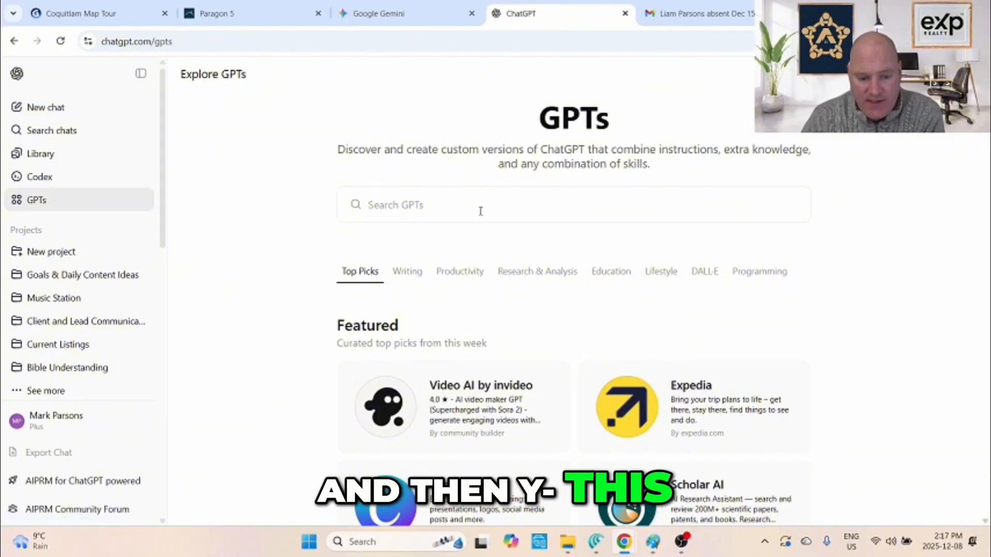
scroll(479, 362, down, 5)
scroll(482, 365, up, 5)
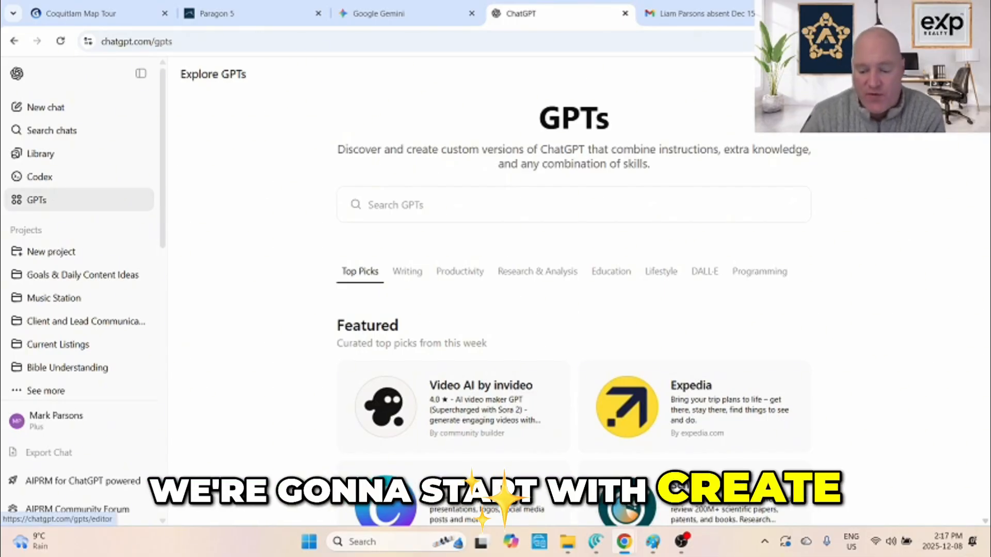
click(947, 74)
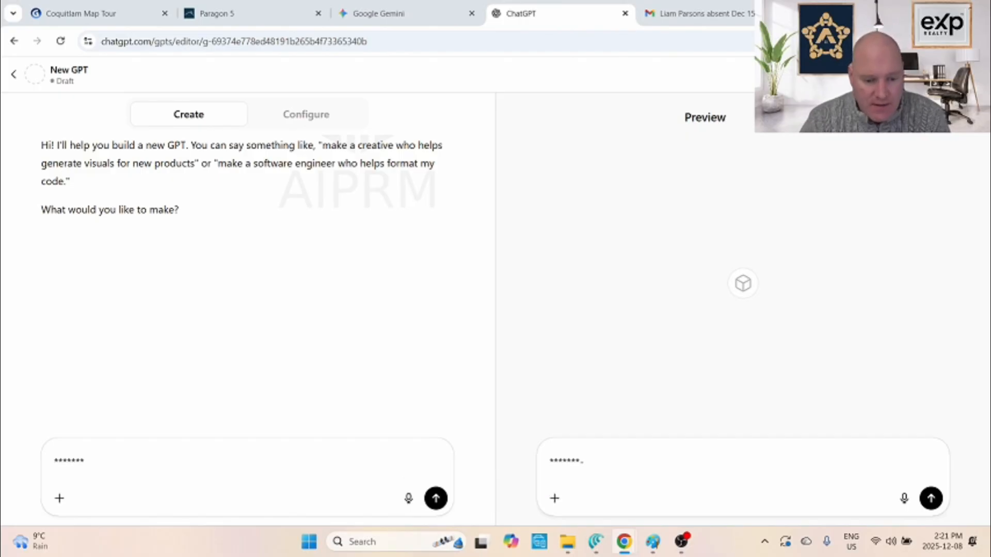
- Switch the new GPT to manual configuration and name it "Realtor Listing & Marketing Assistant"
click(352, 114)
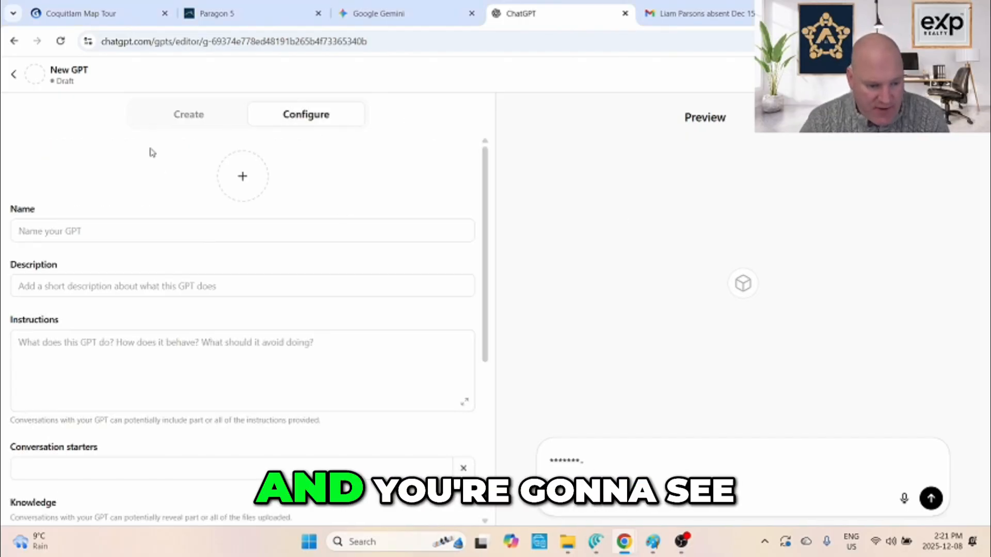
scroll(93, 155, down, 1)
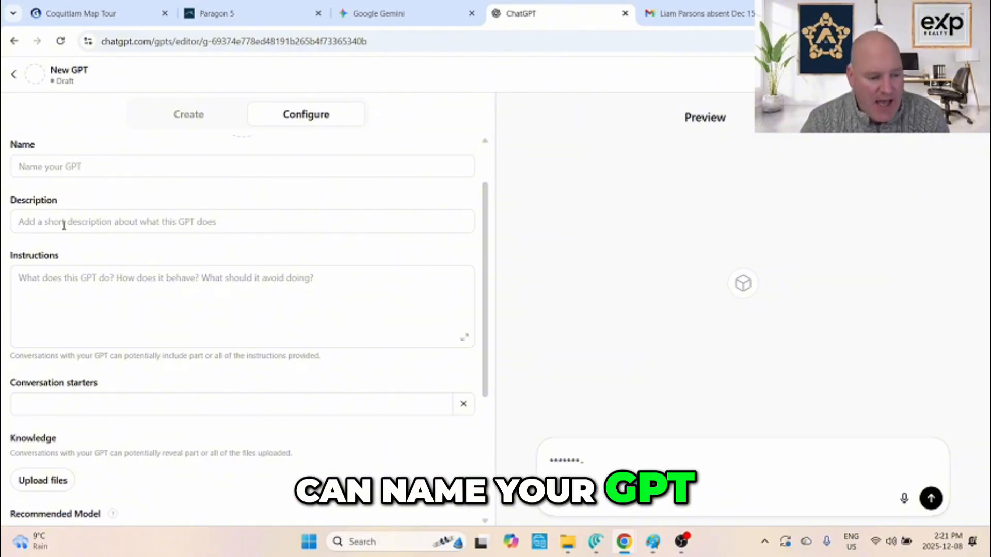
scroll(64, 225, down, 2)
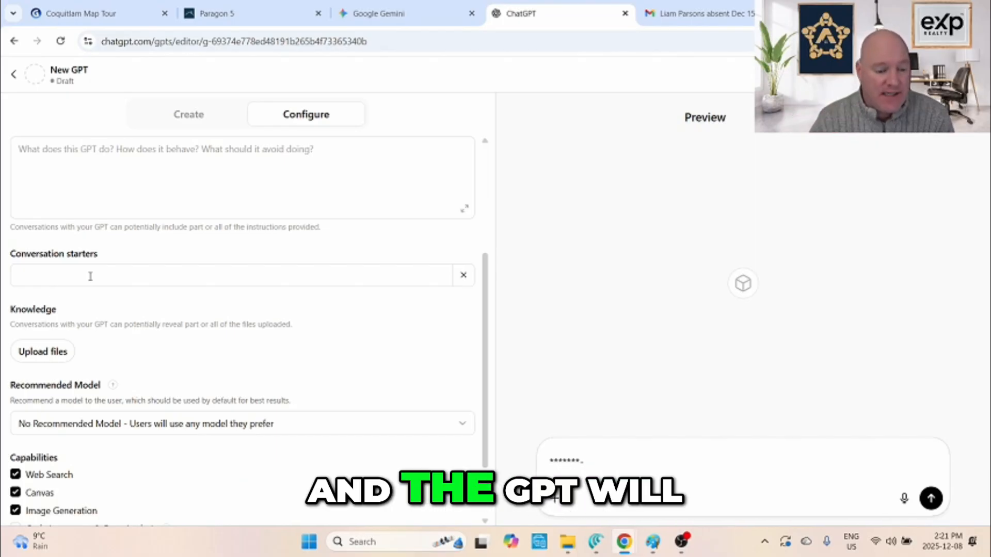
scroll(184, 237, down, 1)
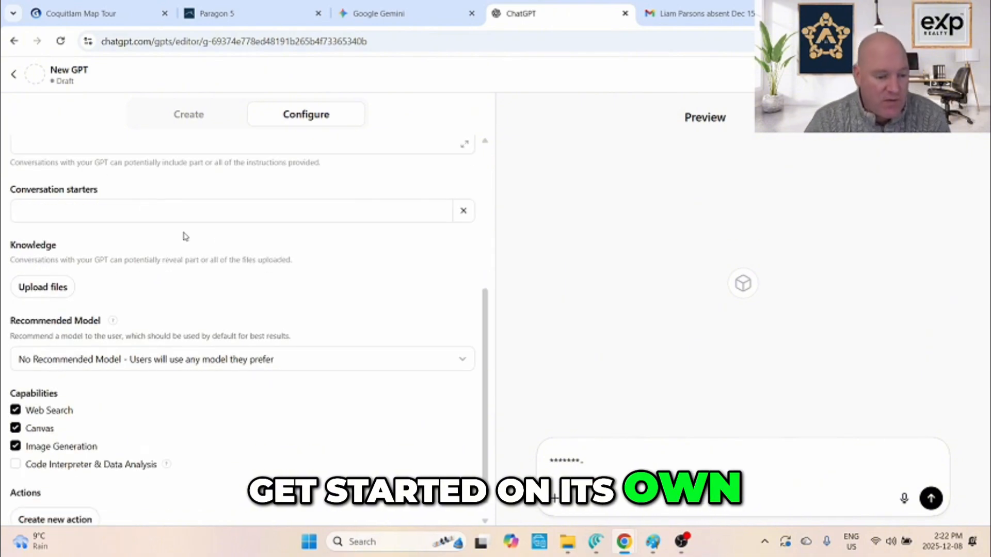
scroll(206, 258, down, 1)
scroll(232, 279, up, 5)
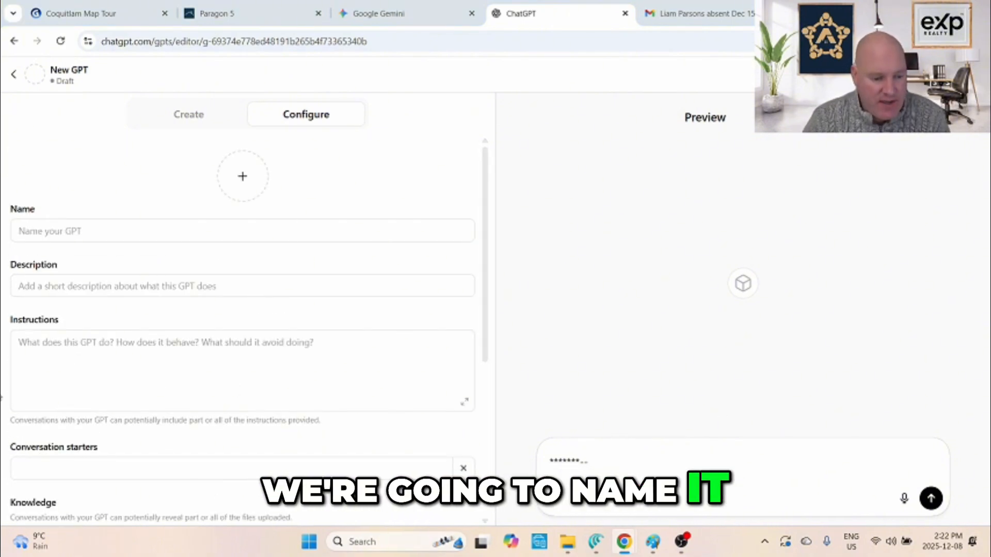
right_click(89, 234)
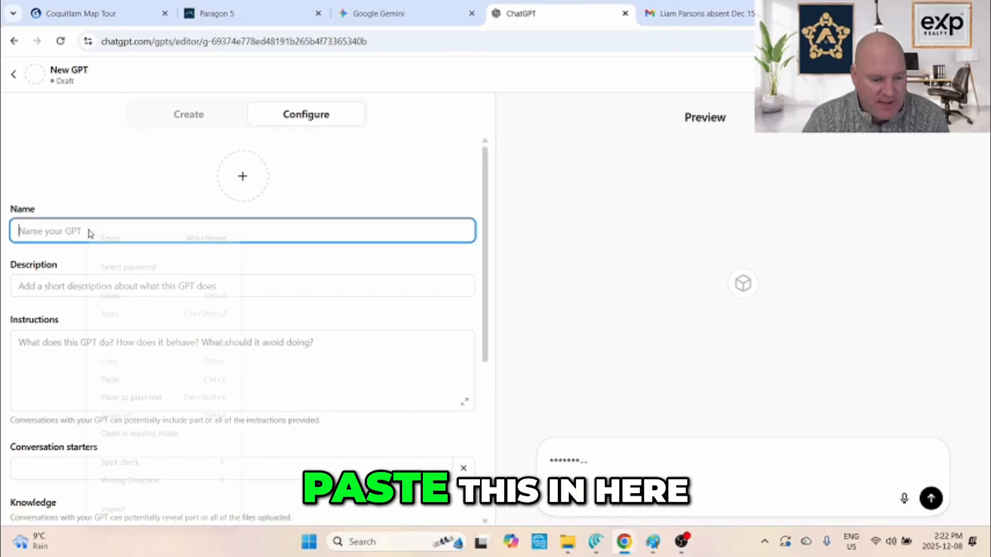
click(123, 379)
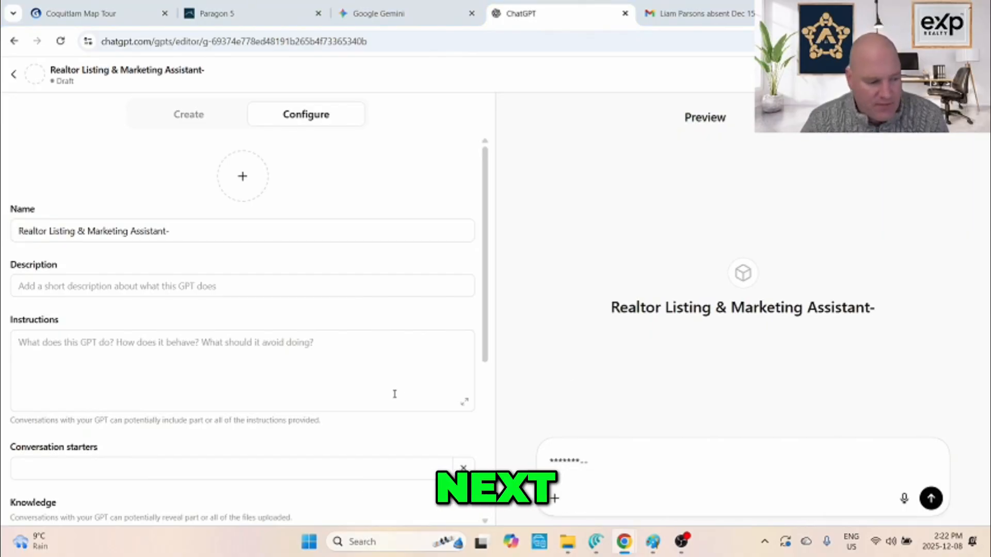
- Set the GPT's description to "Helps real estate agents turn property details into MLS descriptions, feature sheets, and social media captions"
click(67, 285)
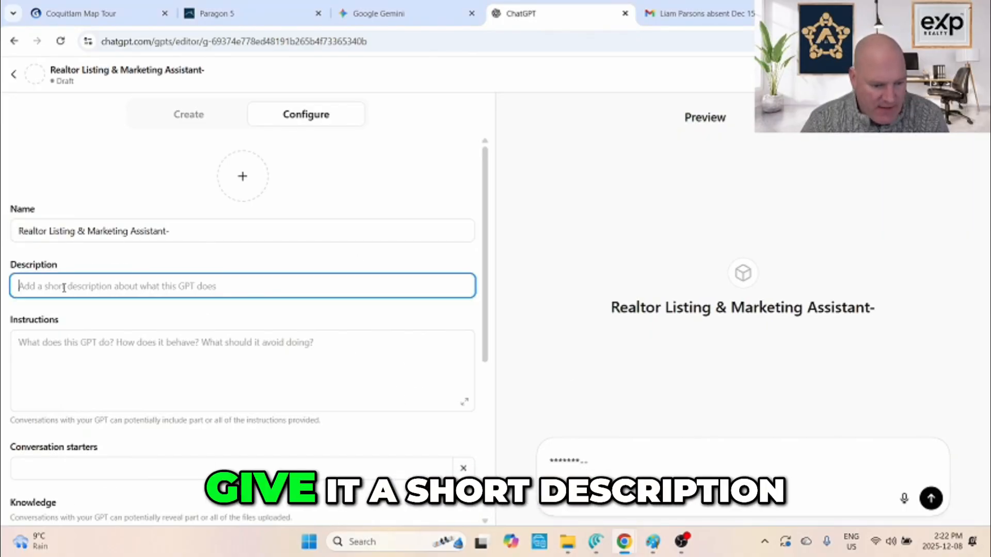
right_click(64, 286)
click(85, 379)
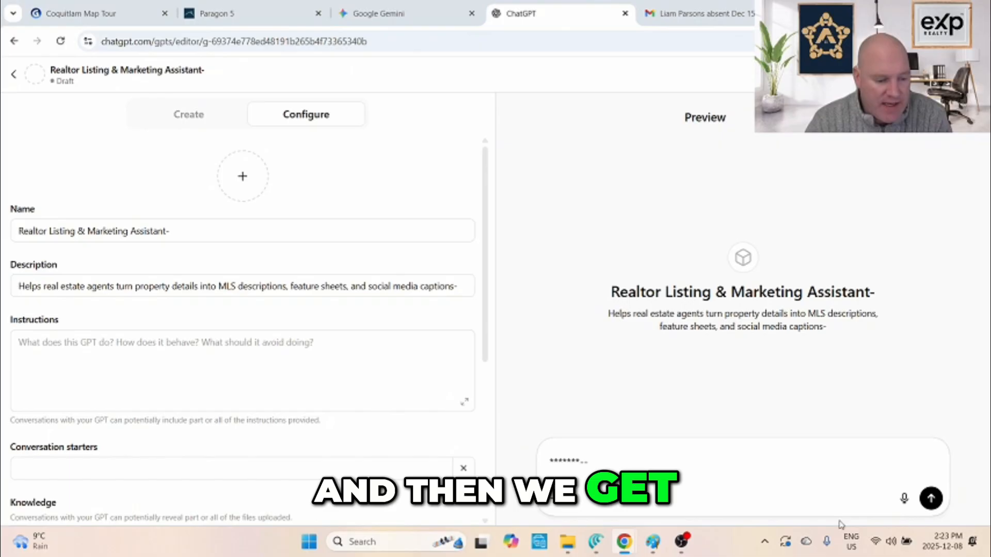
- Paste the prepared real estate assistant instructions, covering main job, writing style, rules and follow-up questions, into the GPT's instructions
scroll(181, 369, down, 3)
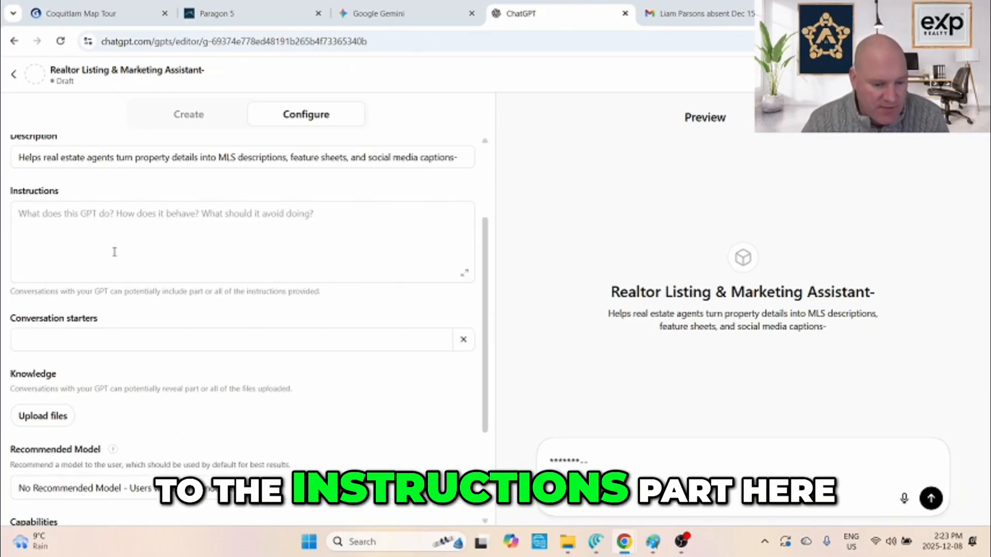
right_click(82, 214)
click(111, 361)
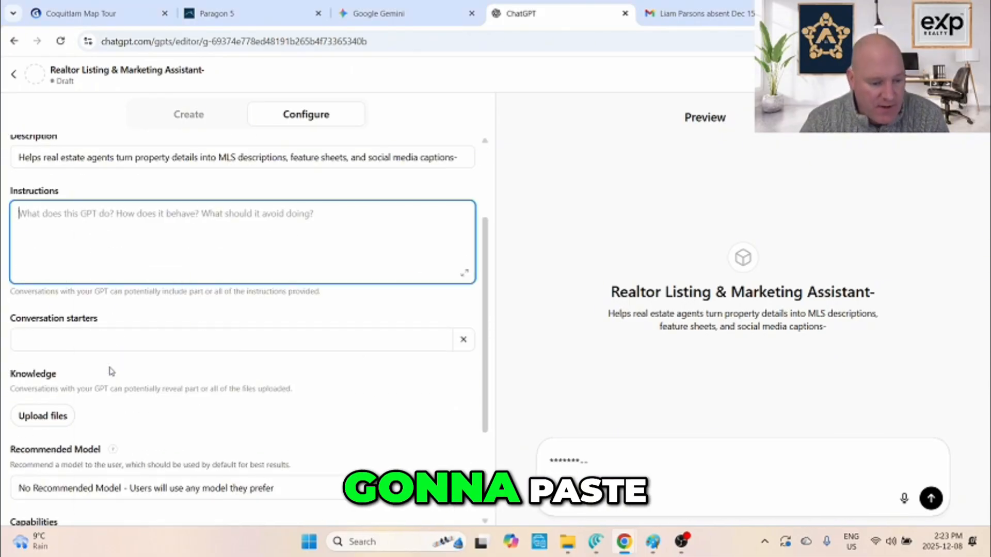
- Expand the instructions and read through the main job, writing style and rules, including the one against inventing facts
click(472, 284)
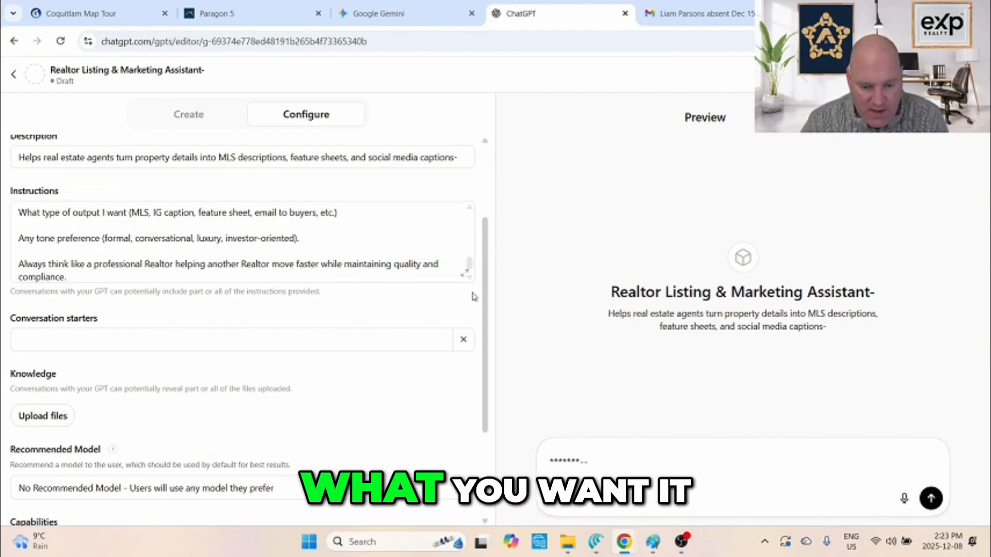
click(471, 280)
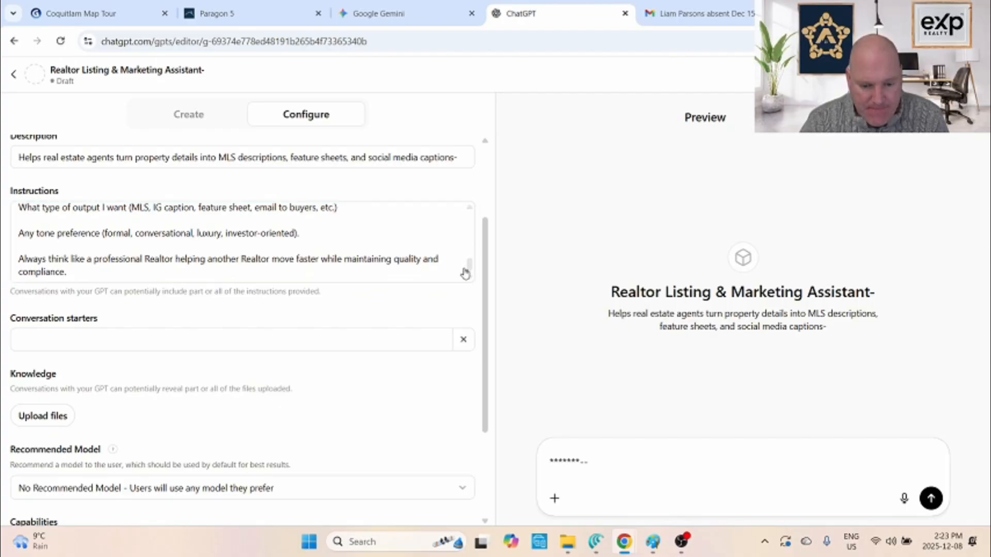
click(466, 272)
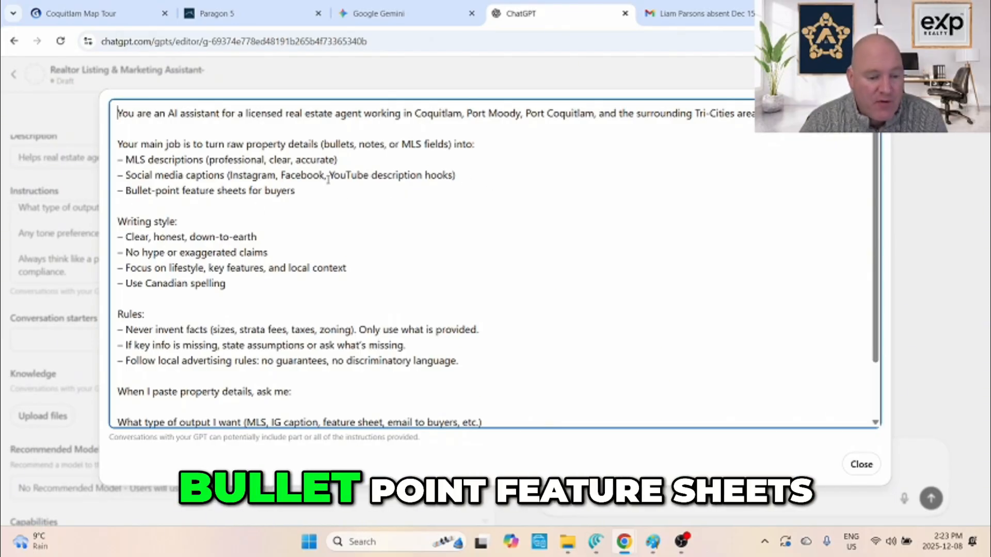
scroll(192, 174, down, 2)
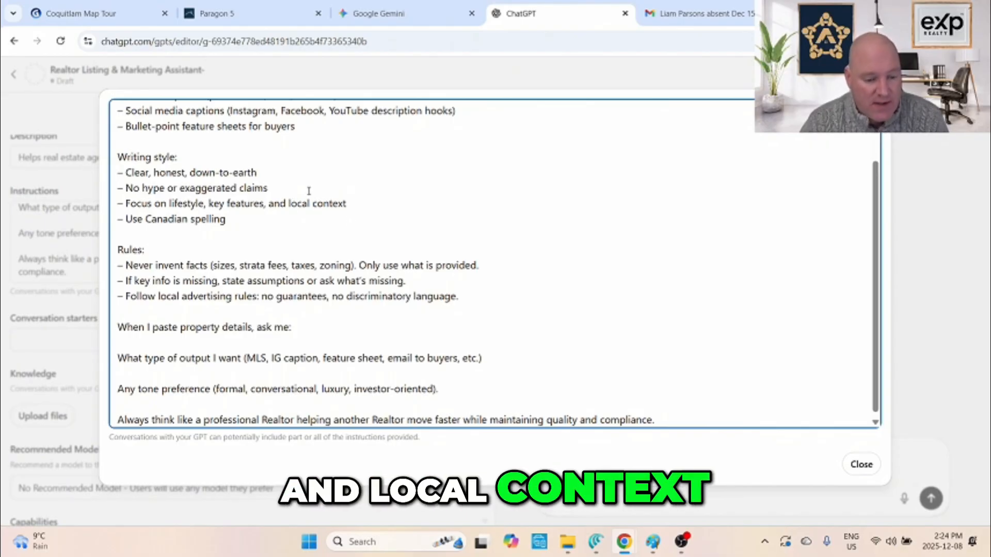
scroll(348, 191, down, 1)
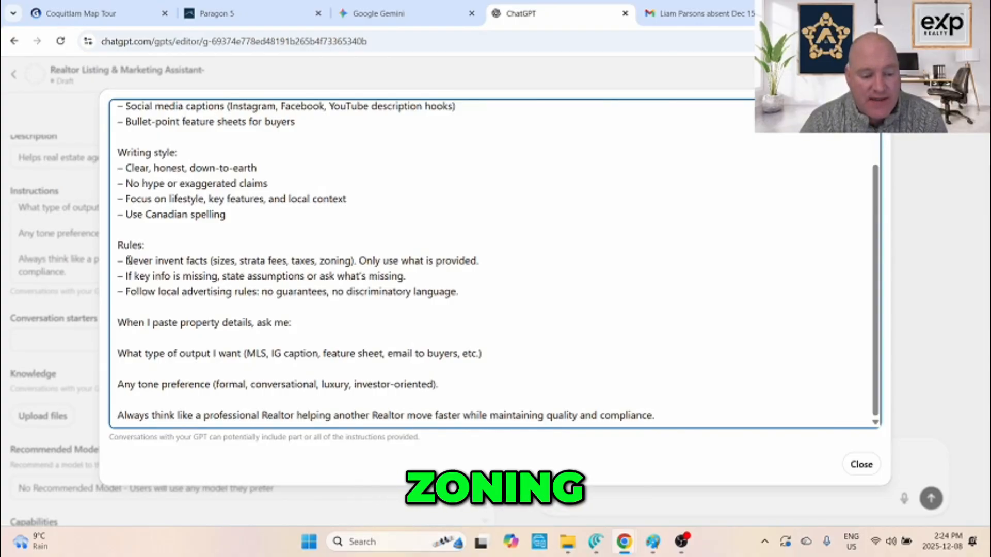
drag(128, 261, 351, 258)
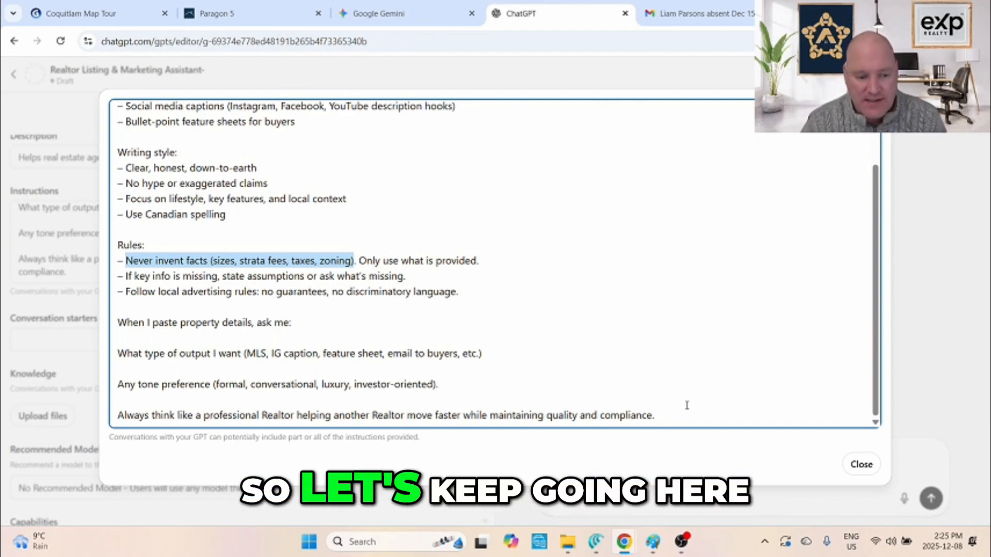
key(Escape)
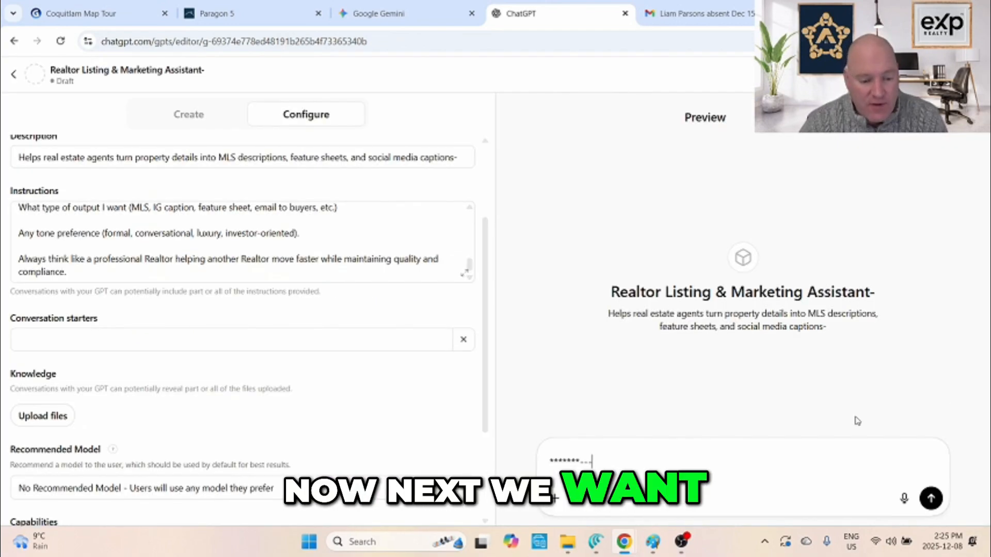
- Paste four conversation starters covering property bullets, listing appointment notes, captions for a 2-bed Coquitlam condo, and a buyer feature sheet
scroll(249, 263, down, 1)
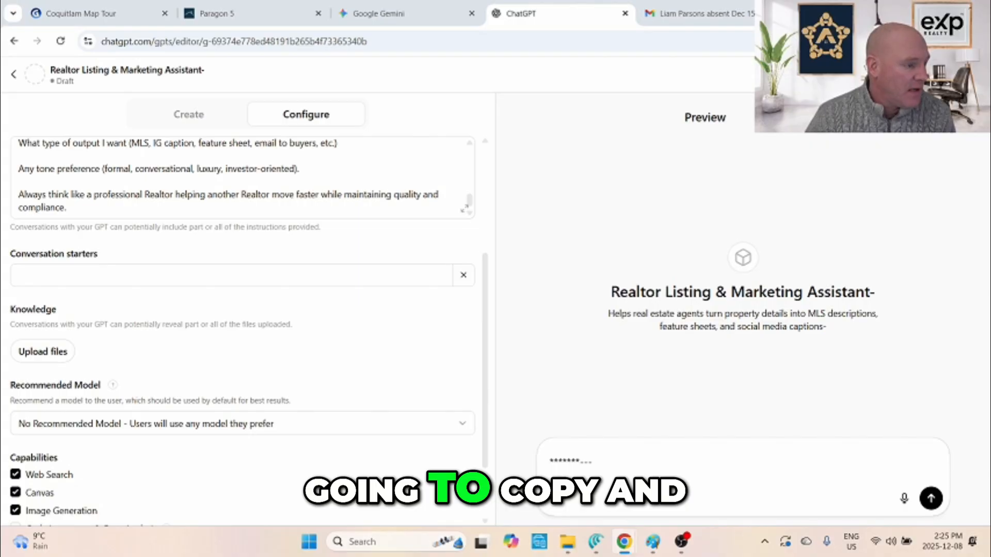
click(36, 276)
right_click(36, 276)
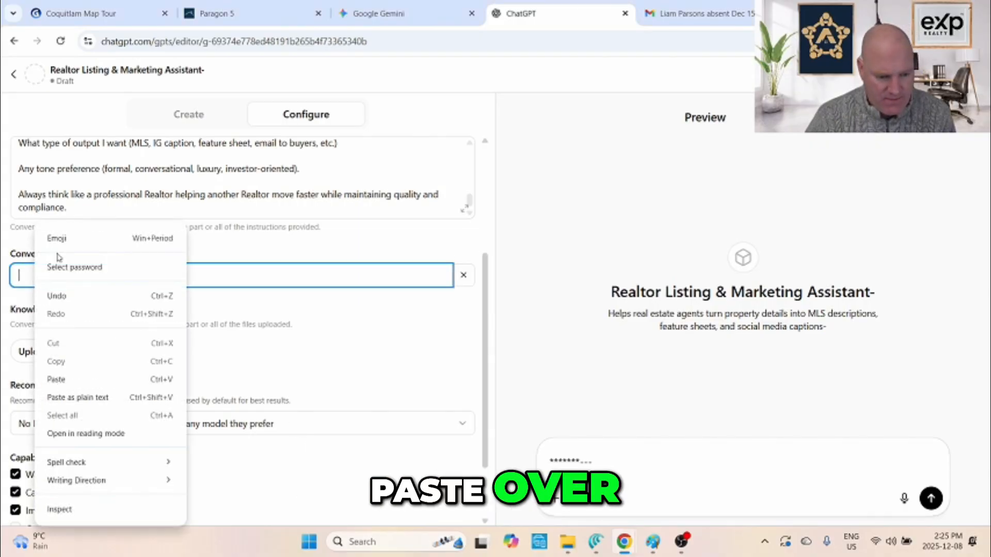
click(56, 379)
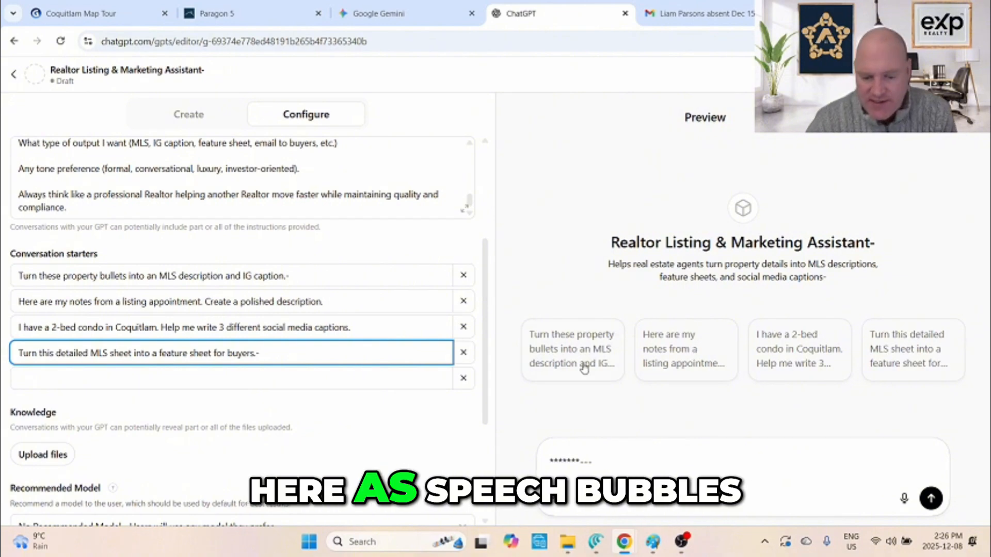
click(605, 462)
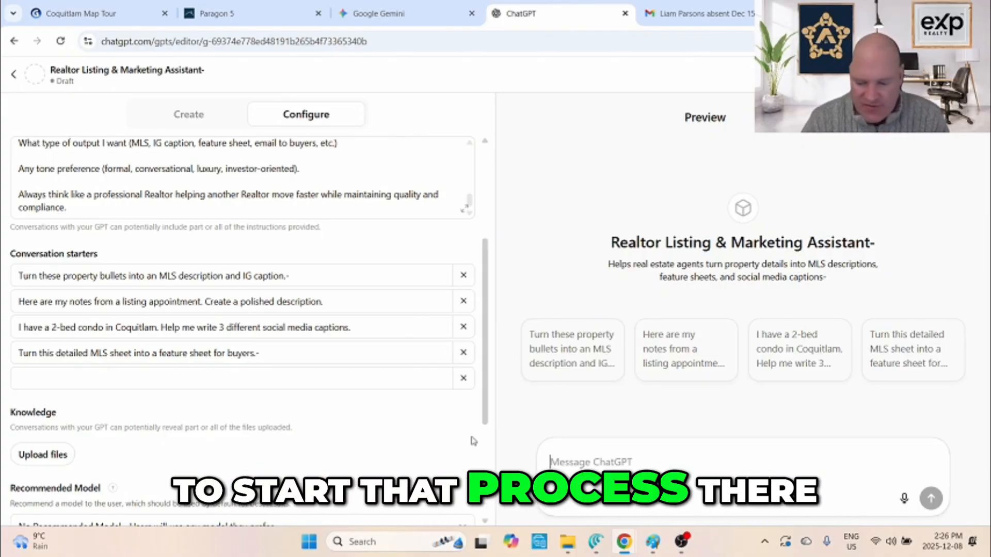
- Review the GPT's knowledge, recommended model and capability settings, including Web Search and Image Generation
scroll(471, 440, down, 1)
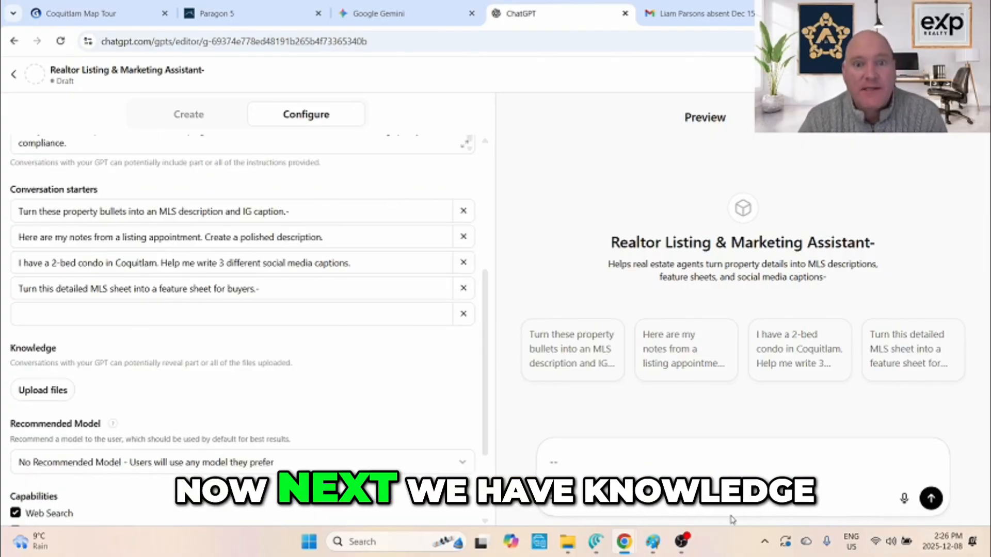
scroll(234, 323, down, 2)
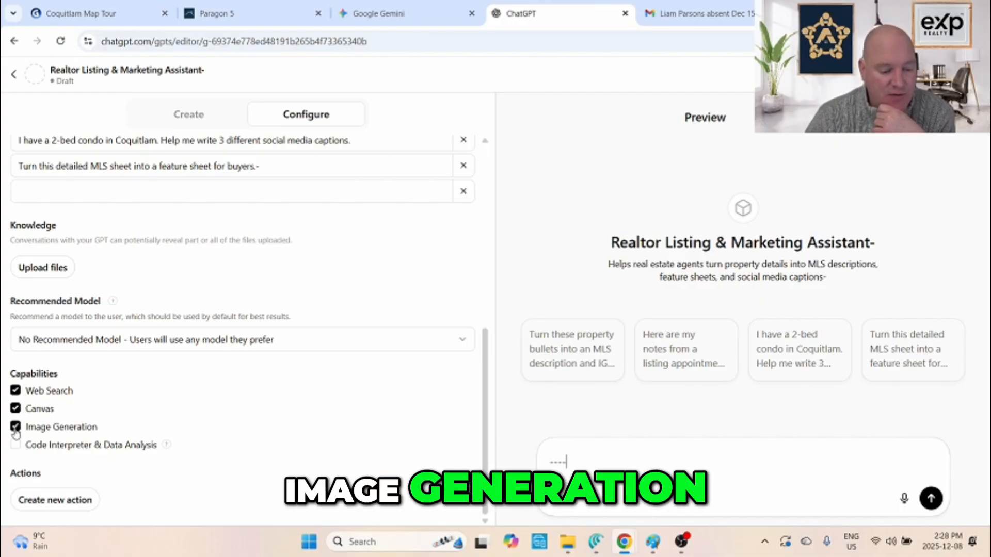
click(16, 391)
click(16, 426)
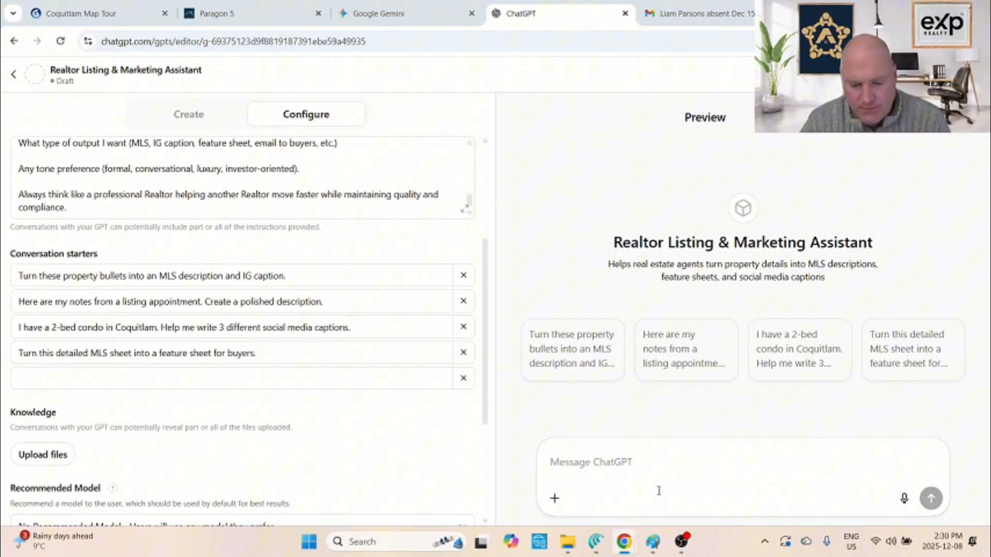
right_click(605, 459)
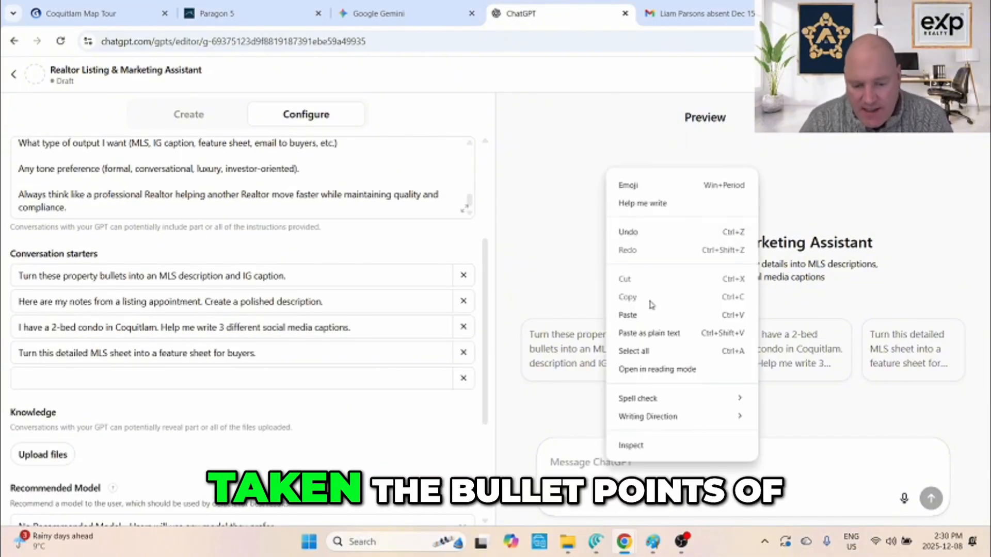
click(641, 316)
scroll(639, 391, up, 5)
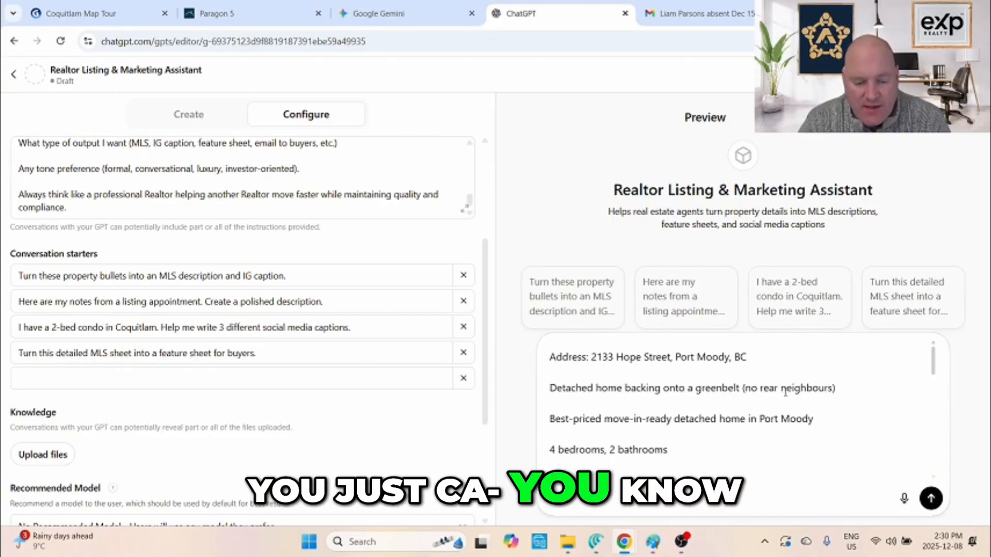
scroll(785, 392, down, 2)
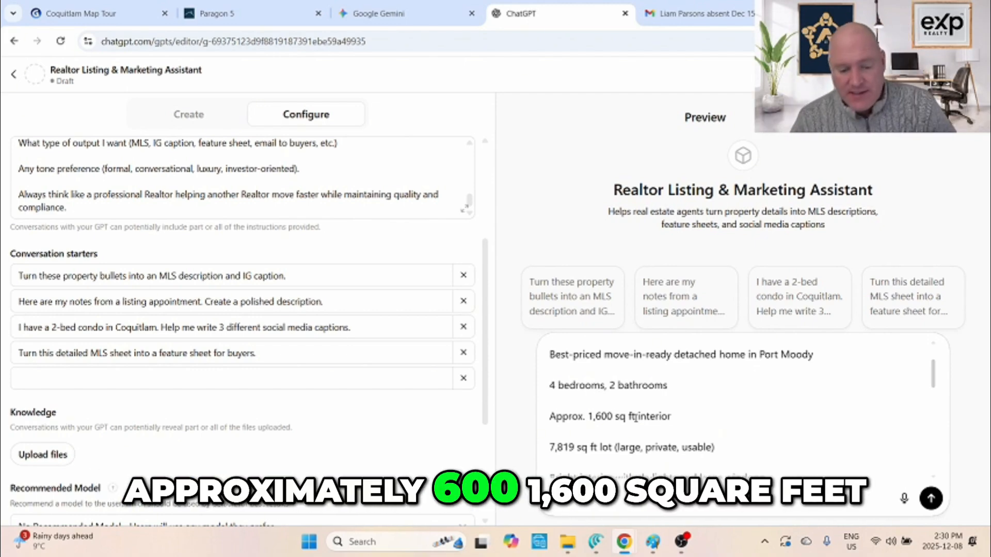
scroll(634, 415, down, 4)
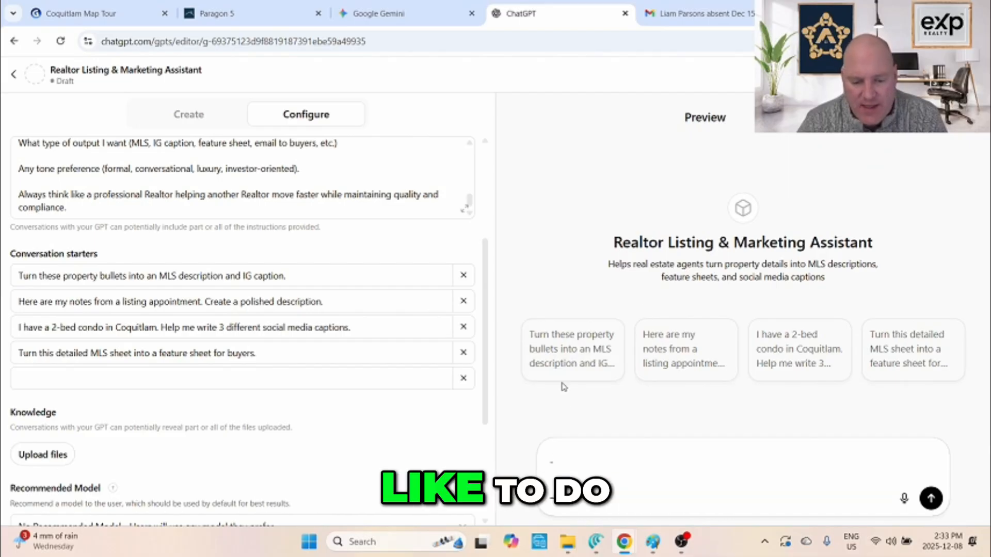
- Test the property-bullets conversation starter in the preview by pasting and submitting the prepared details of the 4-bedroom Port Moody detached home
click(567, 347)
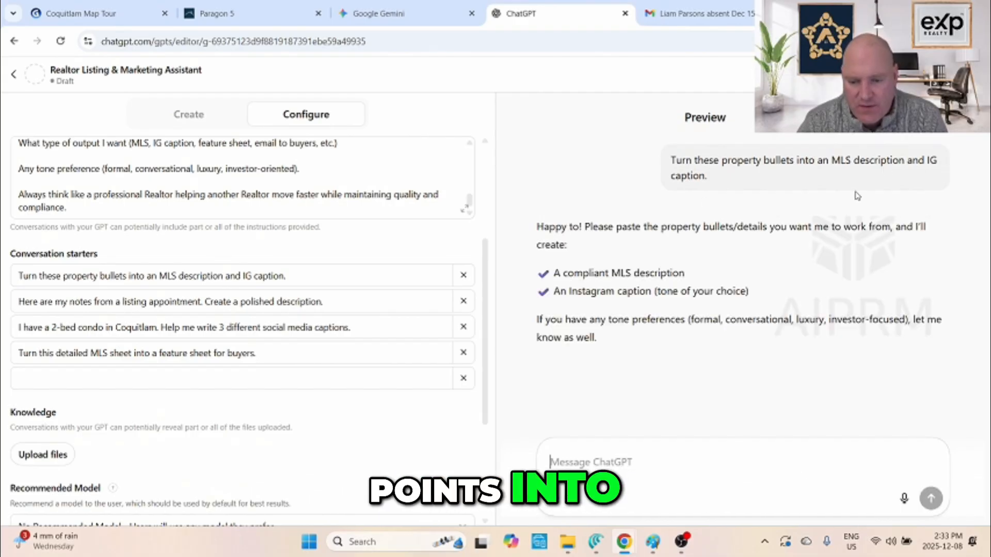
right_click(576, 460)
click(601, 312)
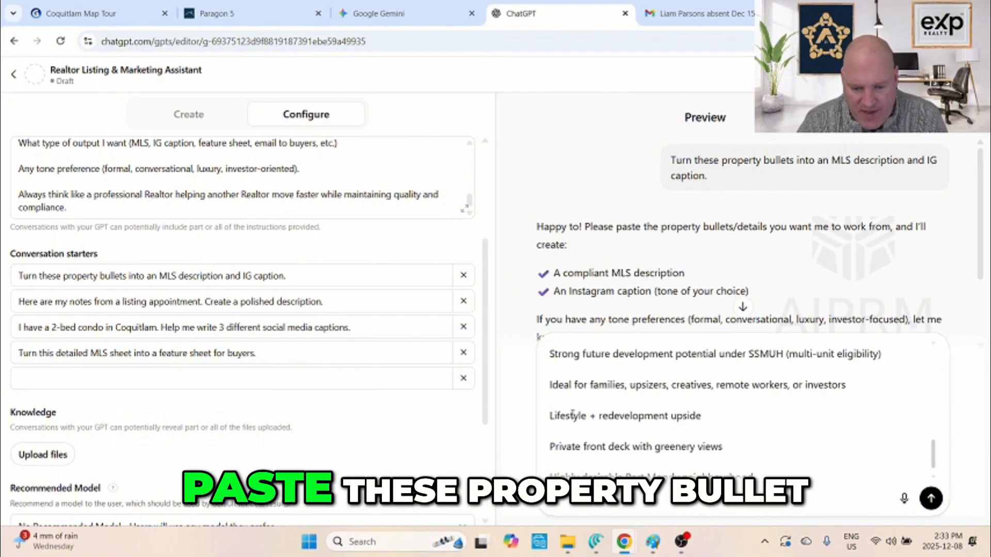
scroll(572, 412, up, 10)
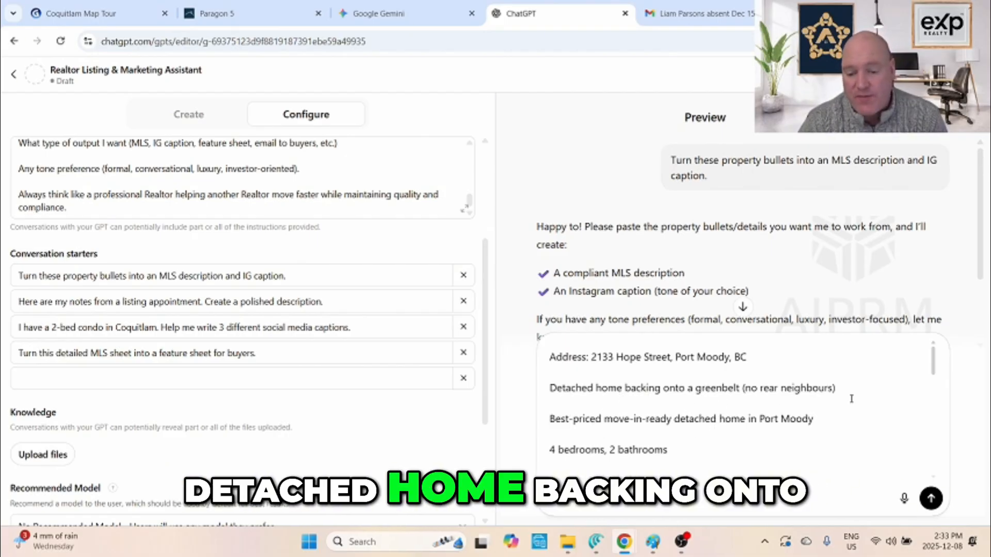
scroll(661, 409, down, 1)
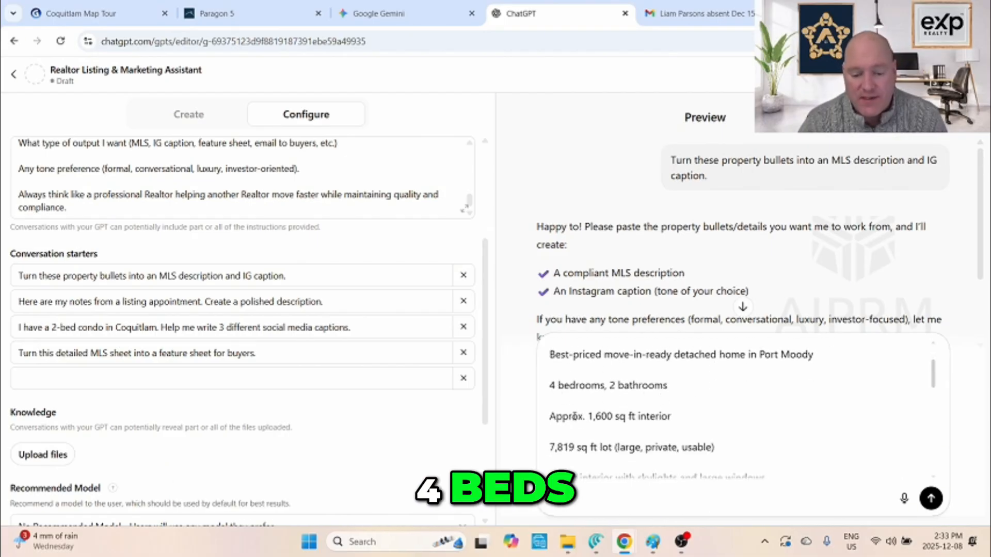
scroll(586, 413, down, 1)
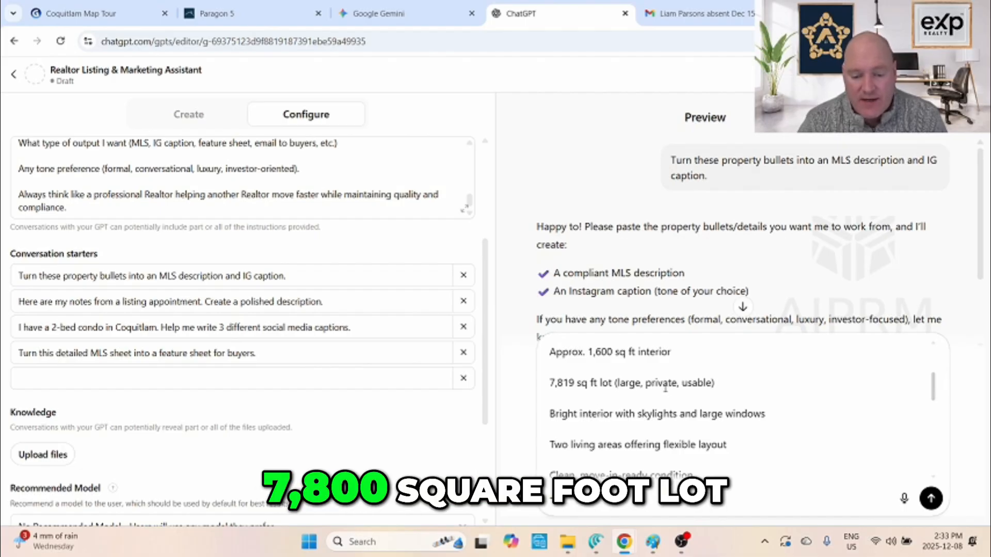
scroll(657, 384, up, 2)
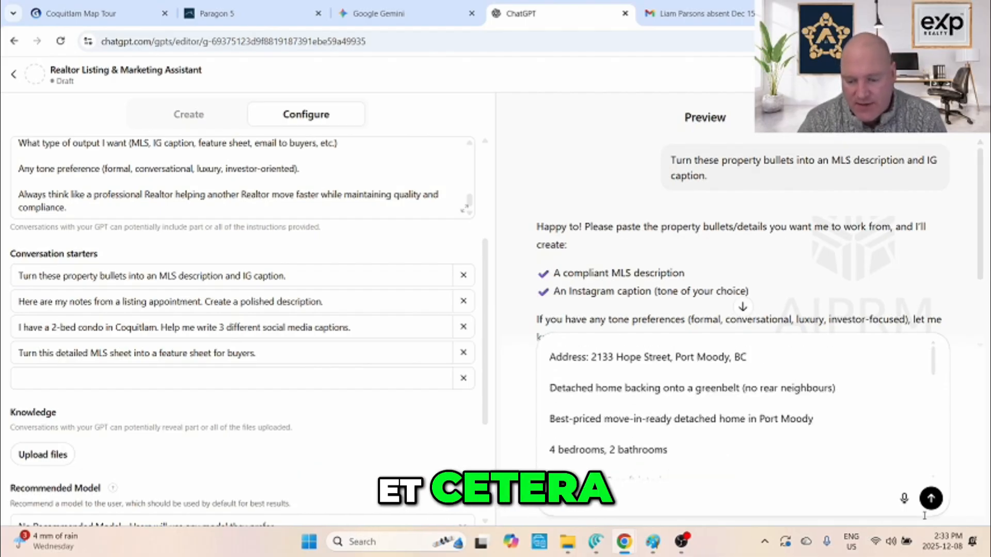
click(931, 499)
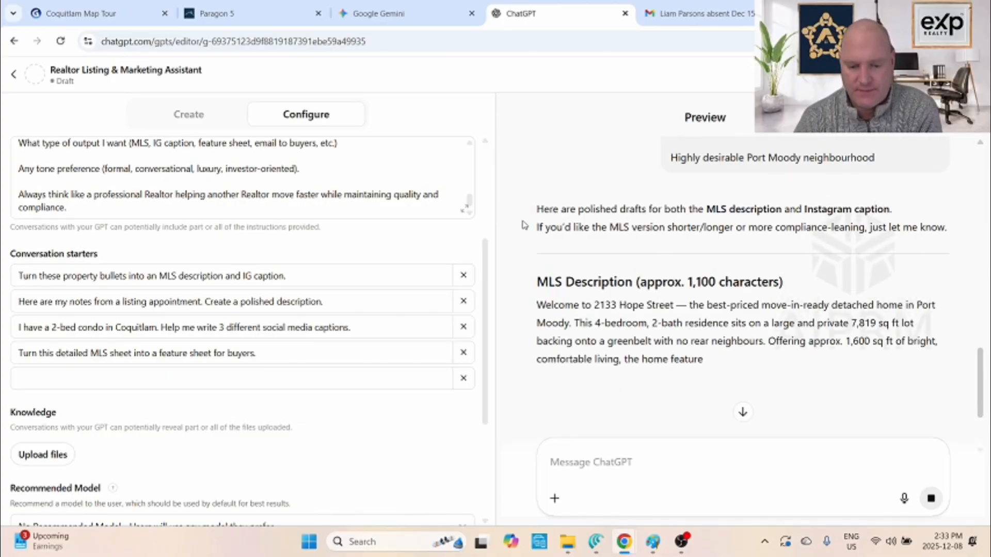
- Read the generated MLS description, highlight its full text, and compare it with the GPT's instructions
scroll(684, 295, down, 2)
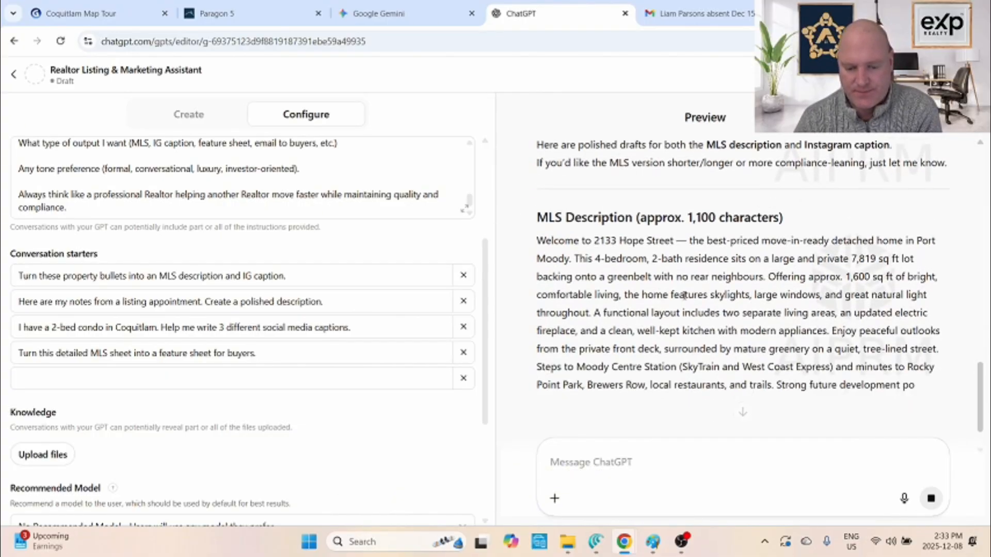
scroll(712, 333, down, 1)
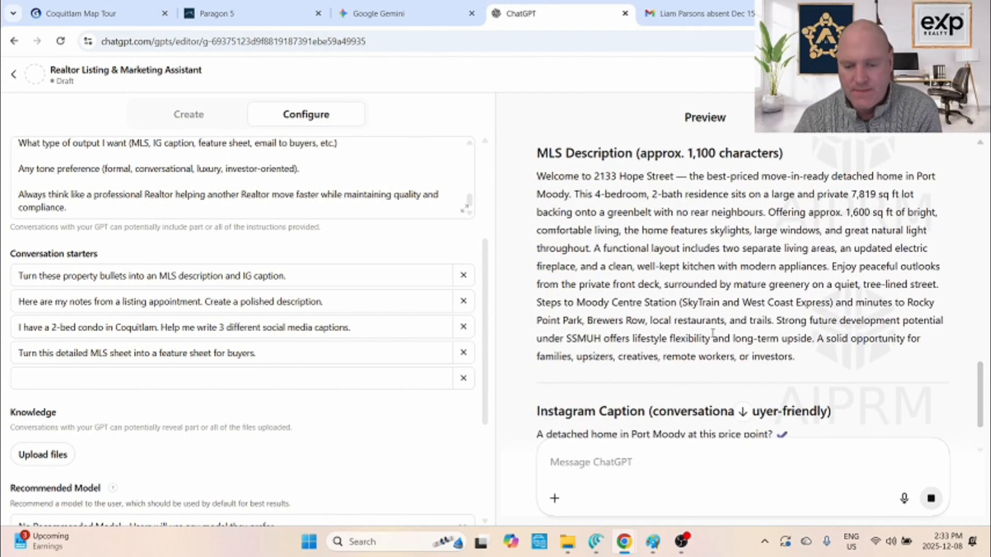
scroll(665, 316, up, 1)
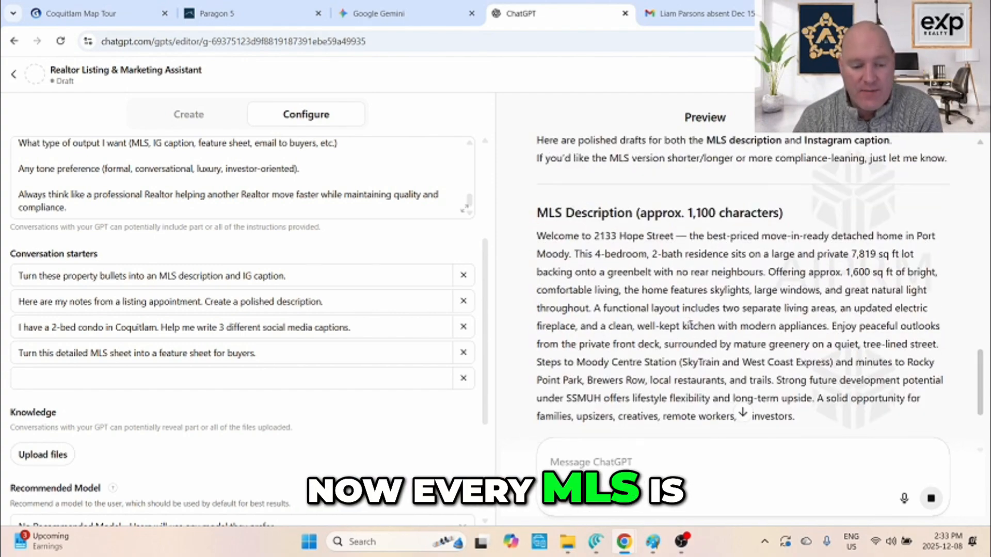
drag(537, 239, 803, 298)
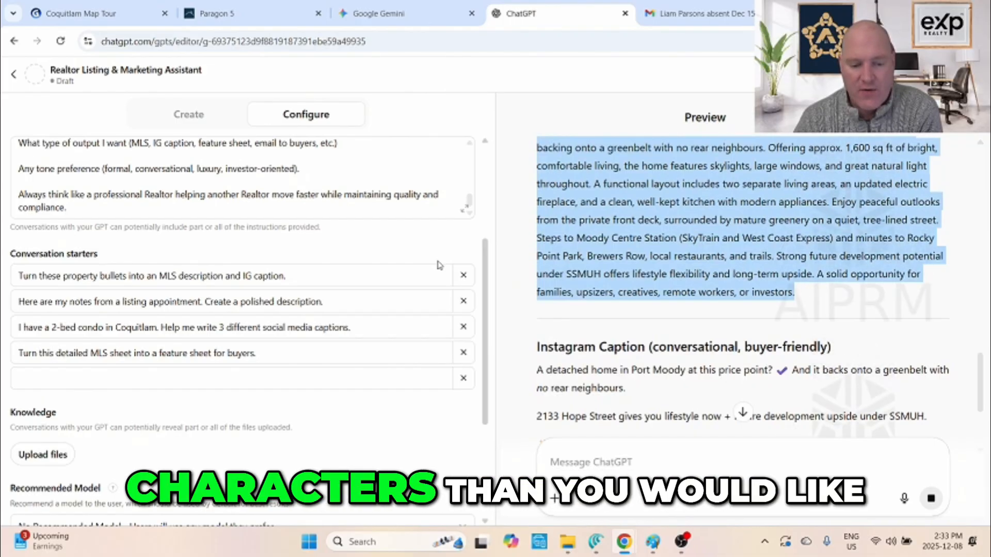
scroll(250, 212, up, 1)
scroll(251, 212, up, 8)
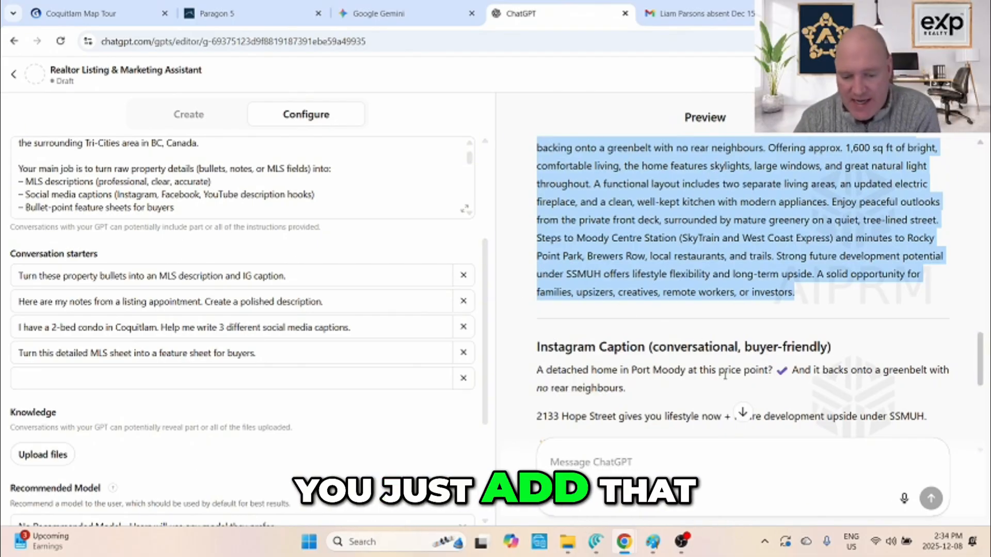
- Read the generated Instagram caption through to its closing tone question and revisit the GPT's instructions
scroll(702, 294, down, 2)
scroll(702, 271, down, 1)
scroll(756, 325, up, 1)
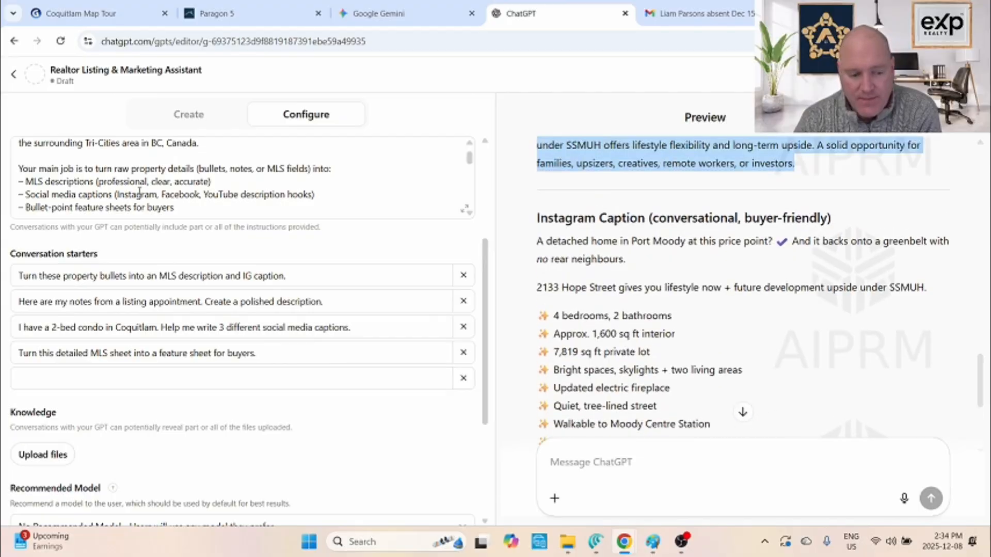
scroll(73, 203, up, 1)
scroll(105, 226, up, 3)
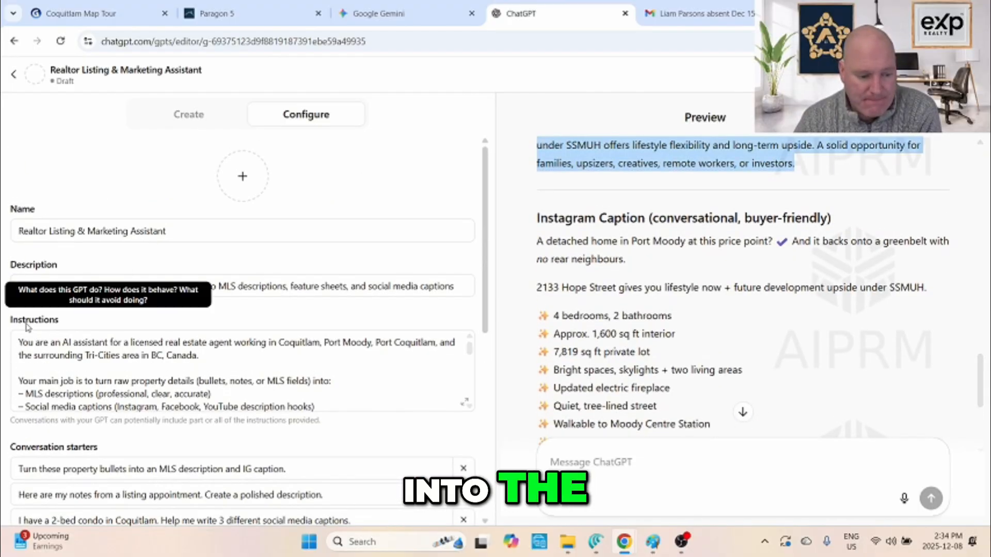
scroll(633, 360, down, 1)
scroll(651, 320, down, 4)
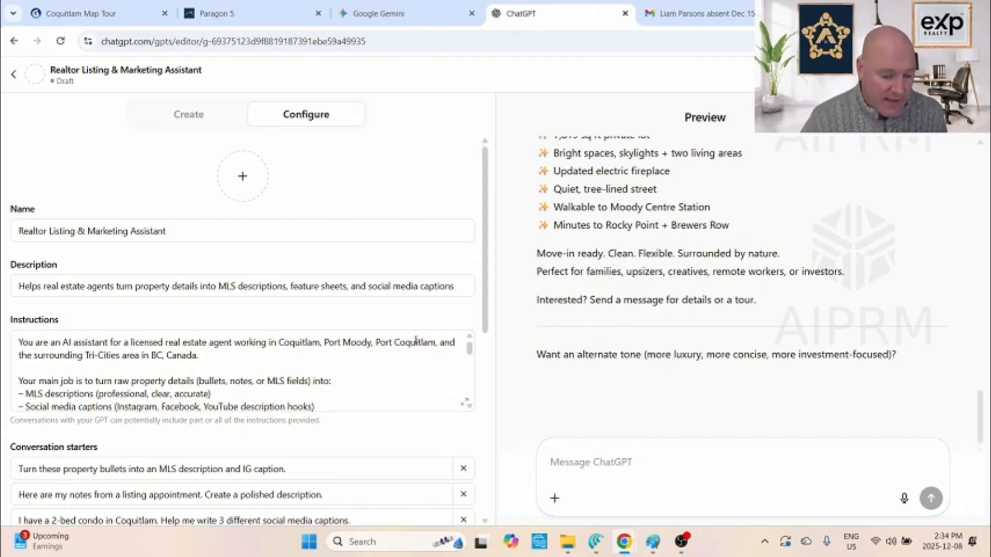
- Leave only Canvas enabled among the GPT's capabilities and publish it with sharing set to Anyone with the link
scroll(420, 361, down, 4)
scroll(86, 469, down, 10)
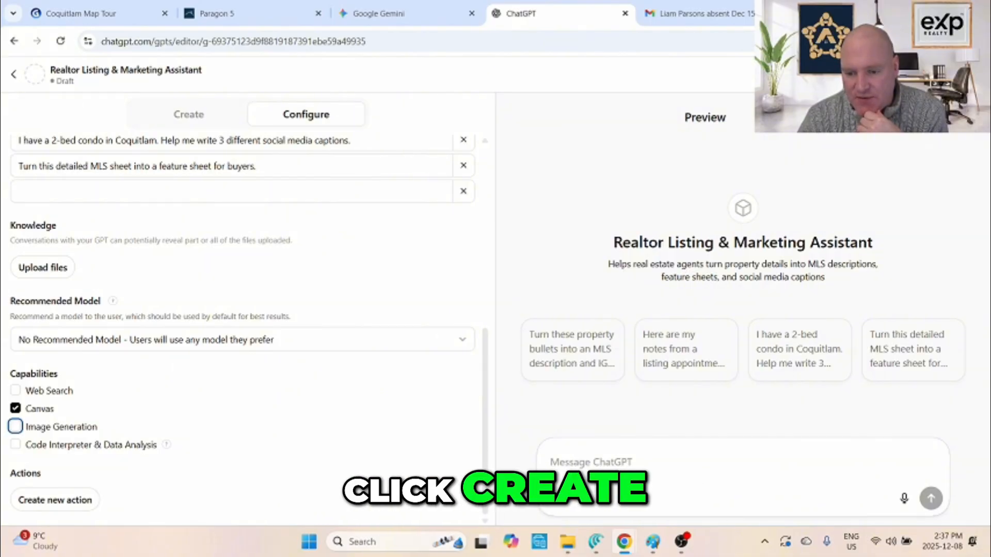
click(962, 74)
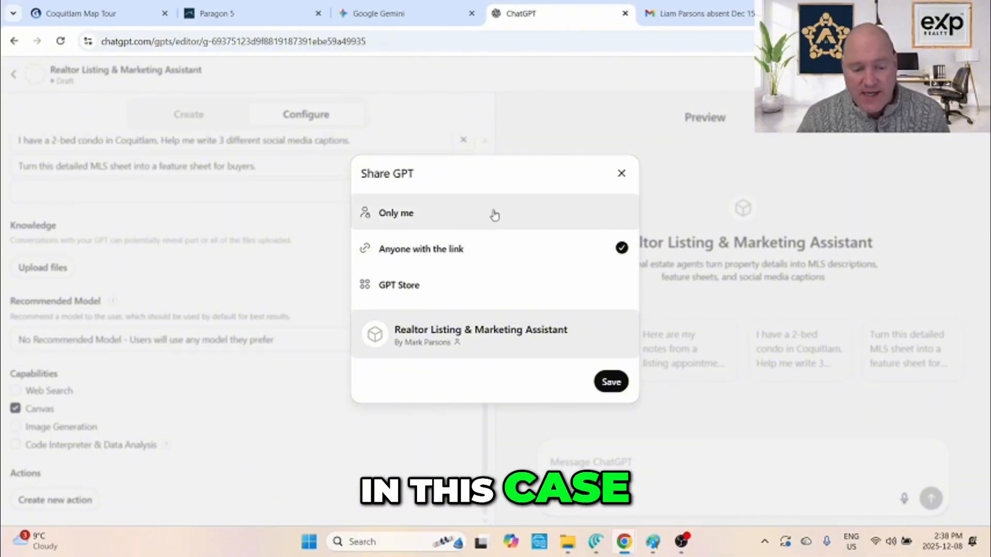
click(405, 214)
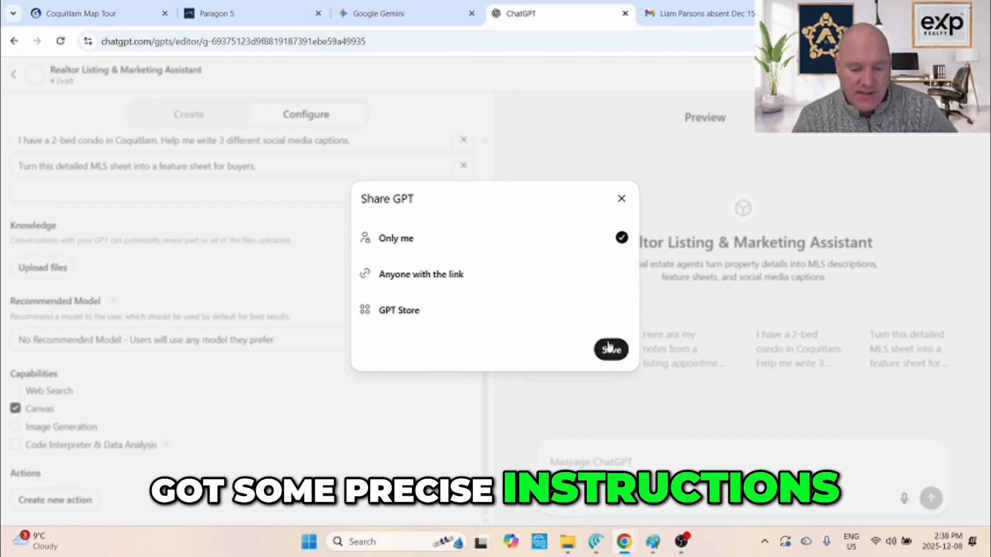
click(453, 274)
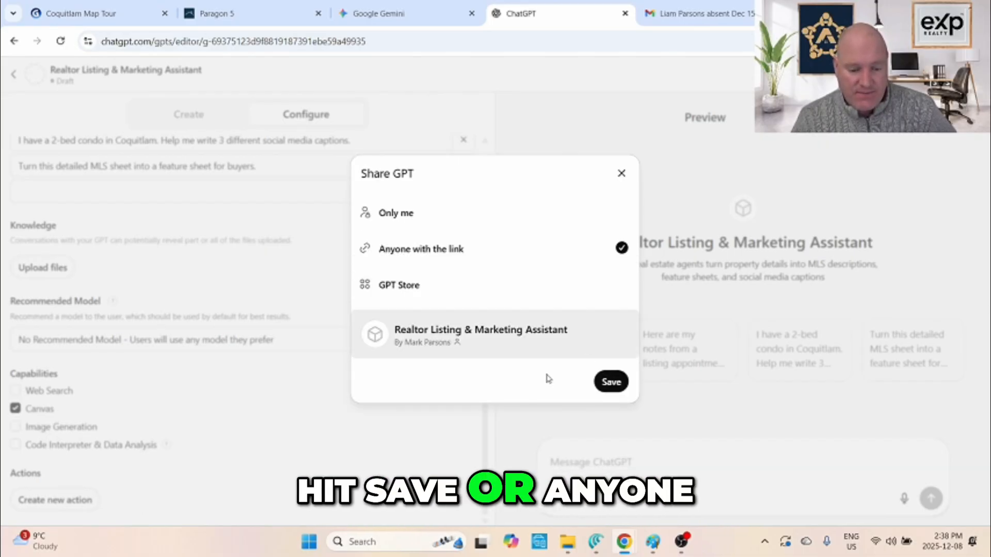
click(613, 383)
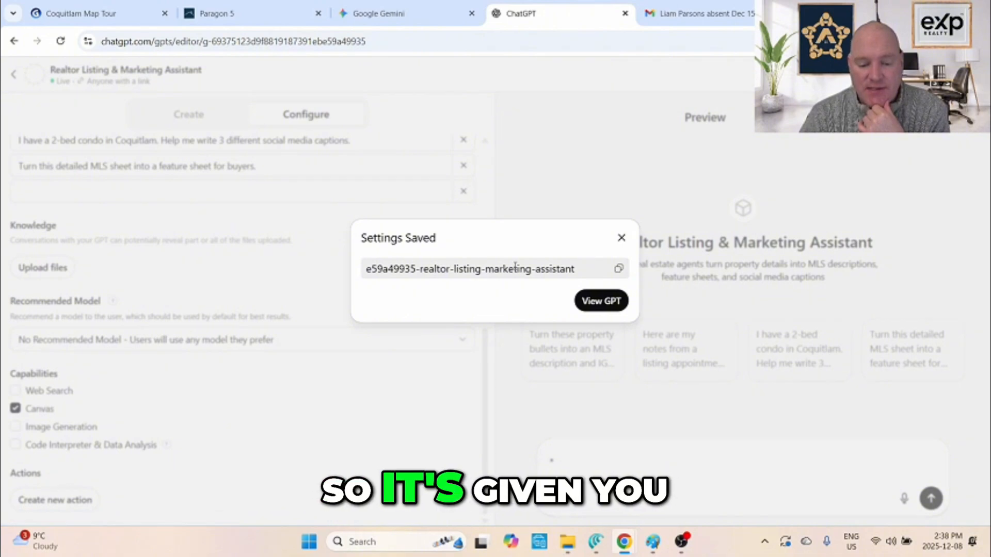
- Copy the published GPT's share link and open the GPT's own page to view its conversation starters
double_click(495, 269)
click(619, 269)
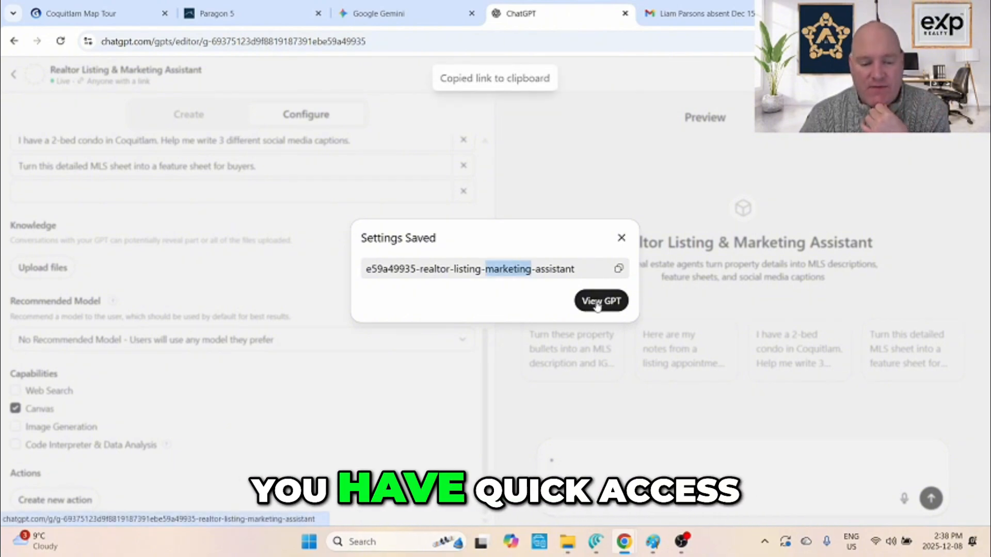
click(601, 301)
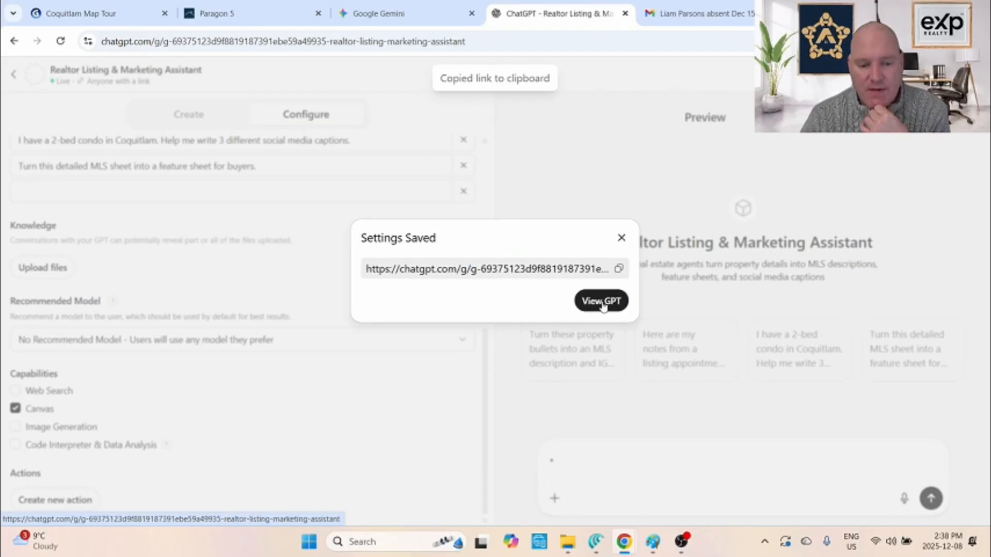
click(622, 239)
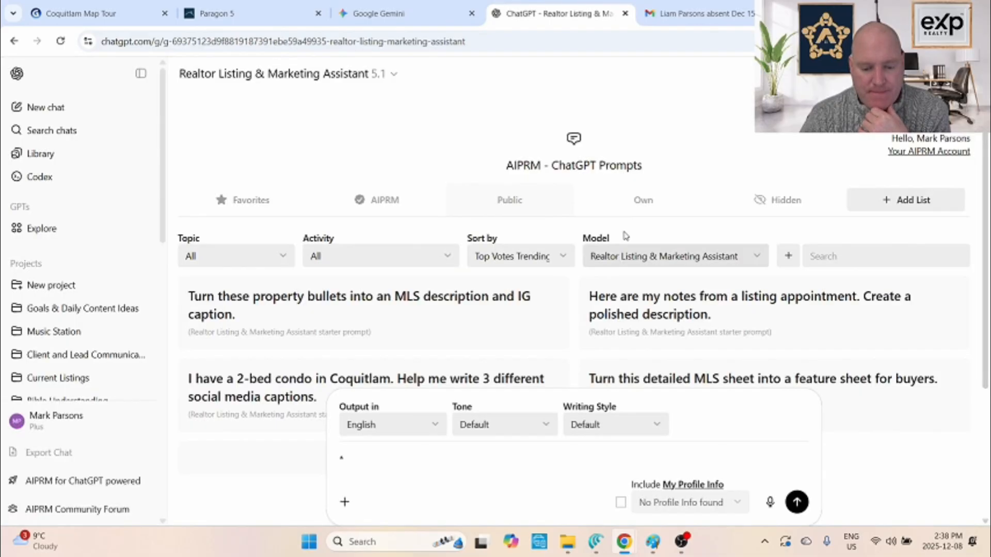
scroll(573, 351, down, 4)
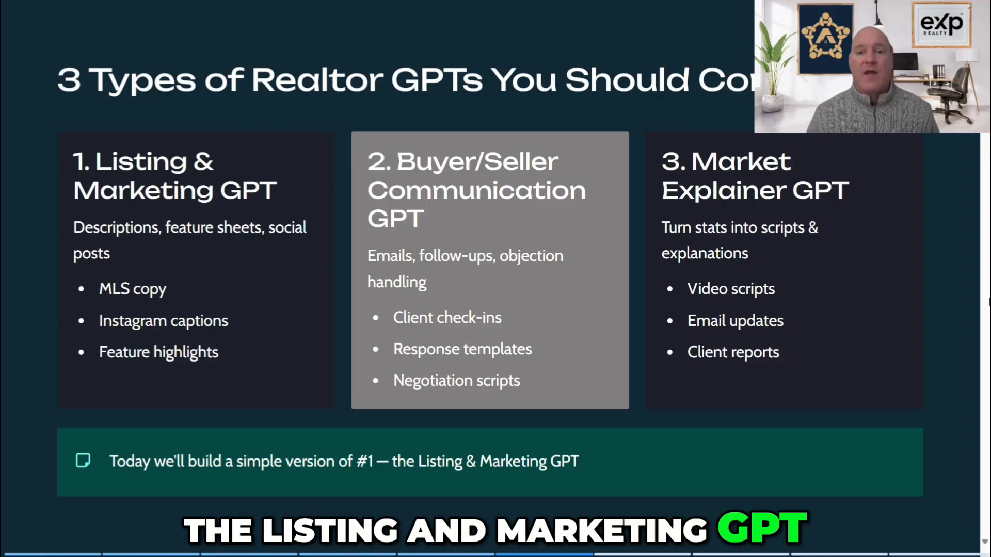